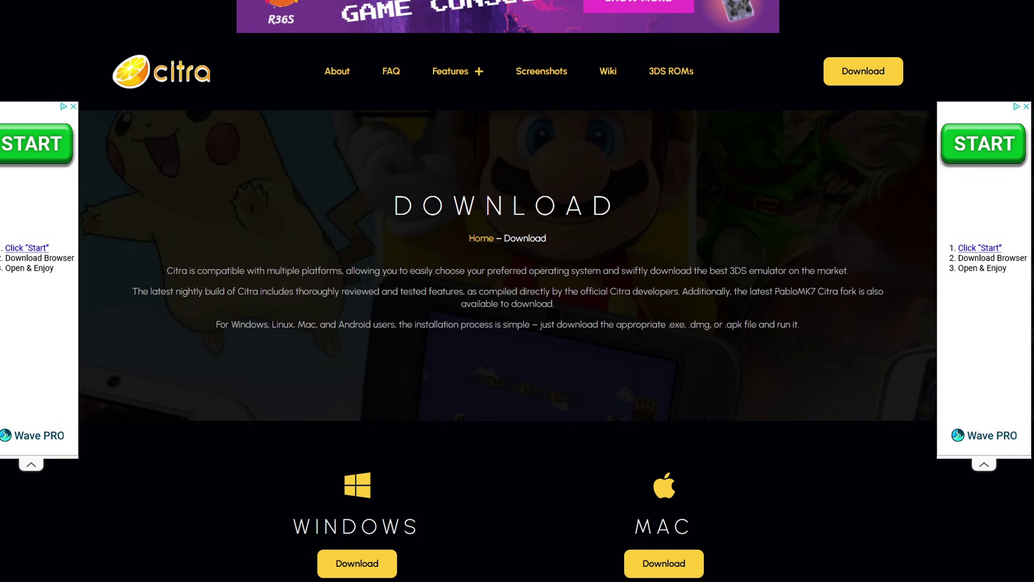
Step: Download the old/final Windows version of Citra (Citra Windows MSVC, 2104 Nightly) from the Citra download page
{"action": "scroll", "coordinate": [517, 291], "scroll_direction": "down", "scroll_amount": 10}
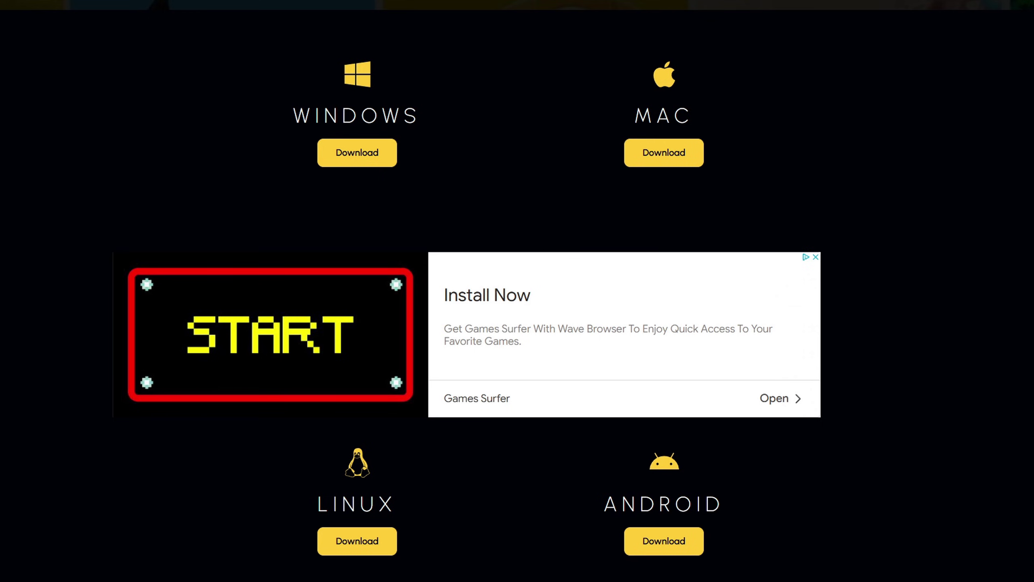
{"action": "left_click", "coordinate": [357, 154]}
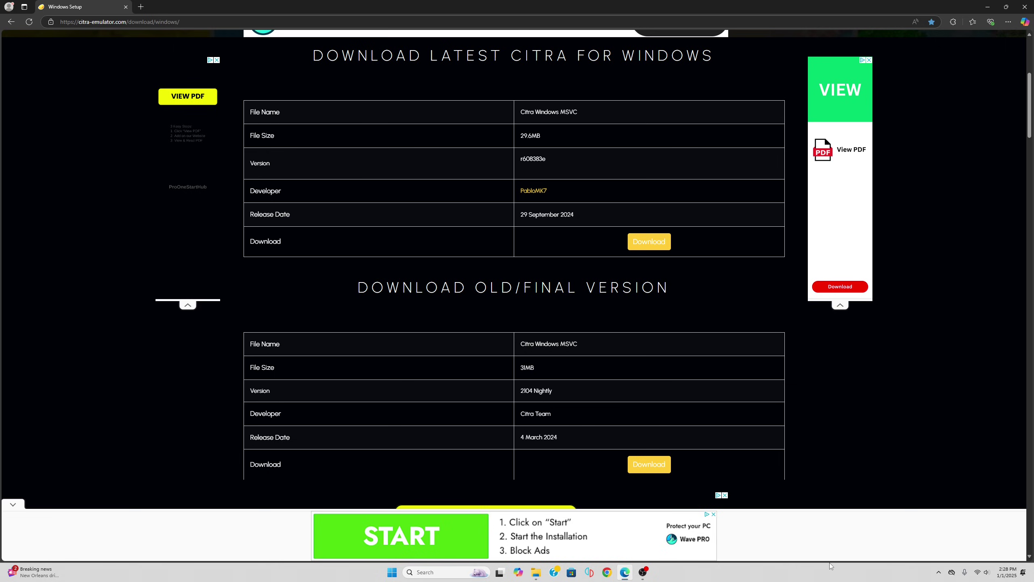
{"action": "left_click", "coordinate": [649, 464]}
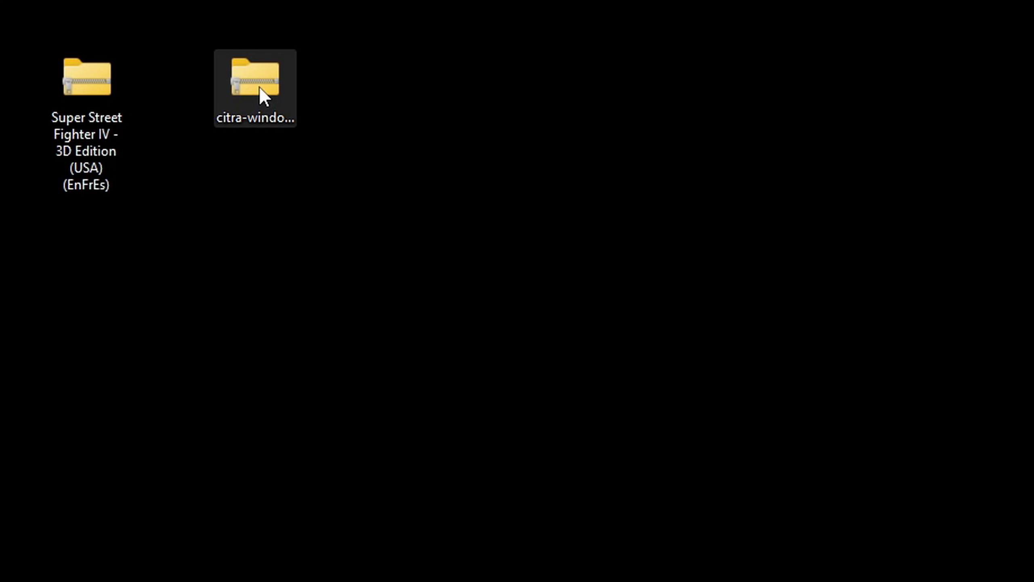
Step: Extract the downloaded Citra archive on the desktop with 7-Zip into the folder citra-windows-msvc-20240303-0ff3440_nightly
{"action": "right_click", "coordinate": [260, 87]}
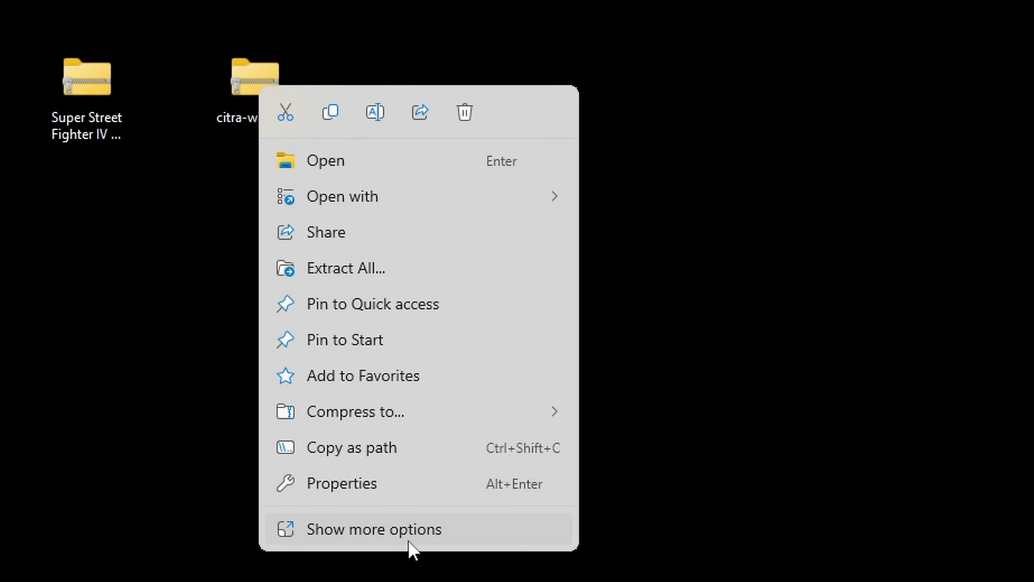
{"action": "left_click", "coordinate": [406, 529]}
{"action": "mouse_move", "coordinate": [344, 214]}
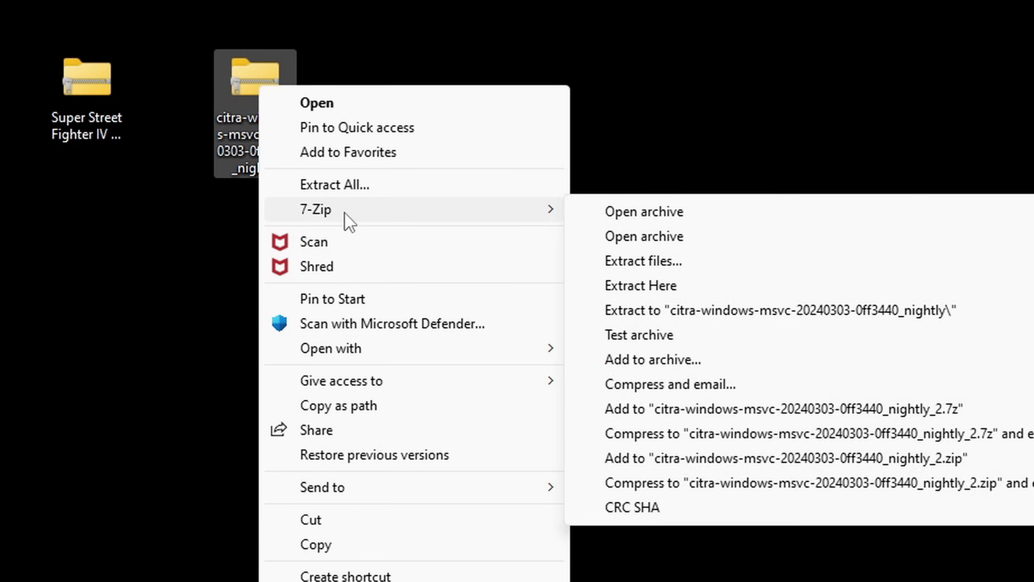
{"action": "left_click", "coordinate": [783, 309]}
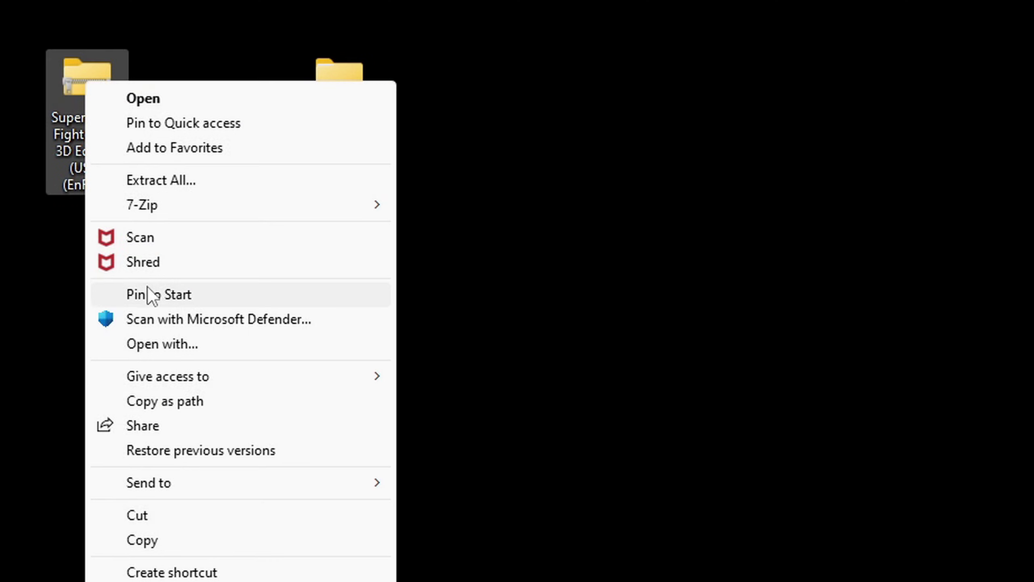
Step: Extract the Super Street Fighter IV archive onto the desktop with 7-Zip and delete the zipped file
{"action": "mouse_move", "coordinate": [147, 206]}
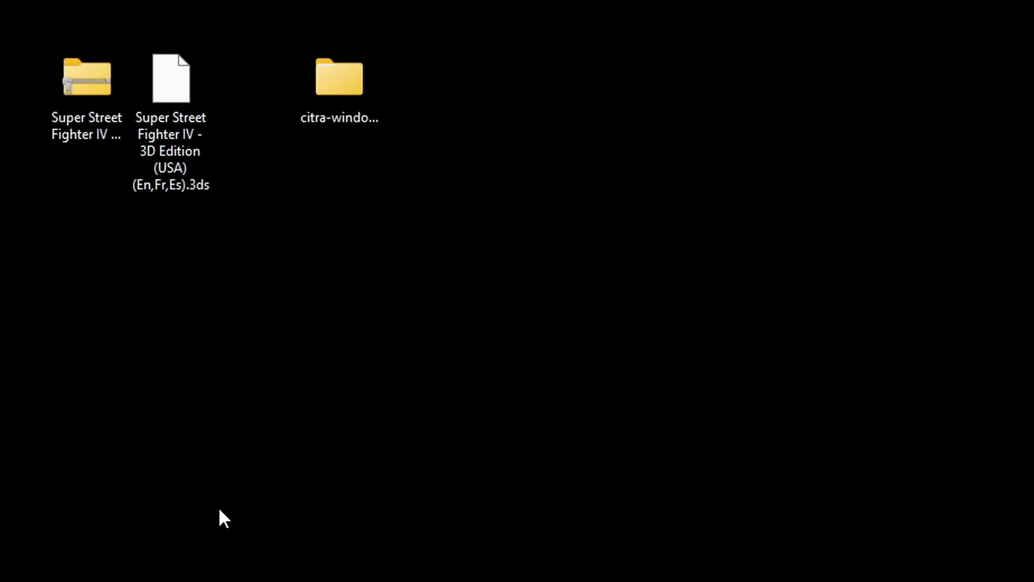
{"action": "right_click", "coordinate": [86, 90]}
{"action": "left_click", "coordinate": [294, 114]}
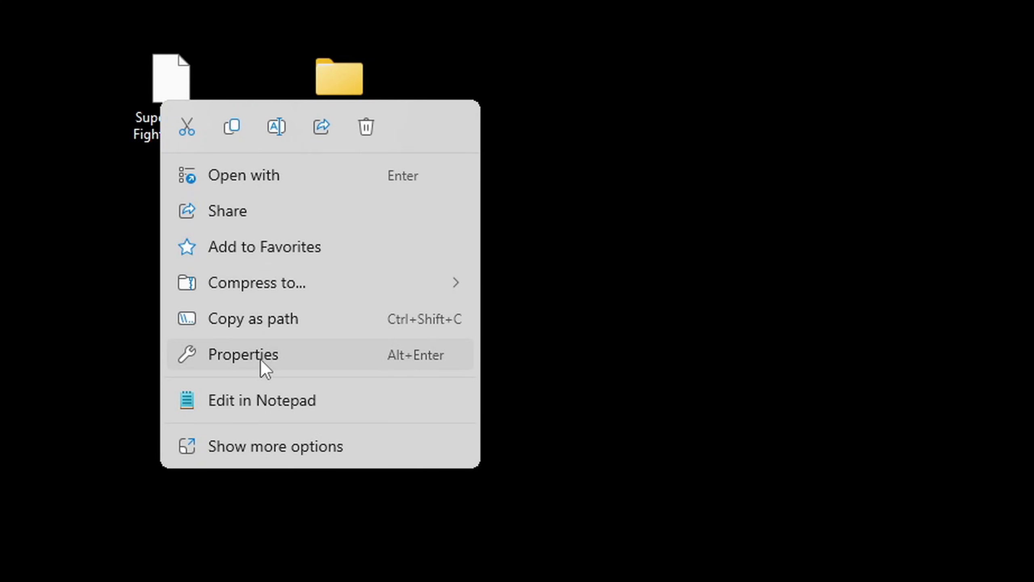
Step: Open the properties of the extracted Super Street Fighter IV .3ds file
{"action": "left_click", "coordinate": [260, 359]}
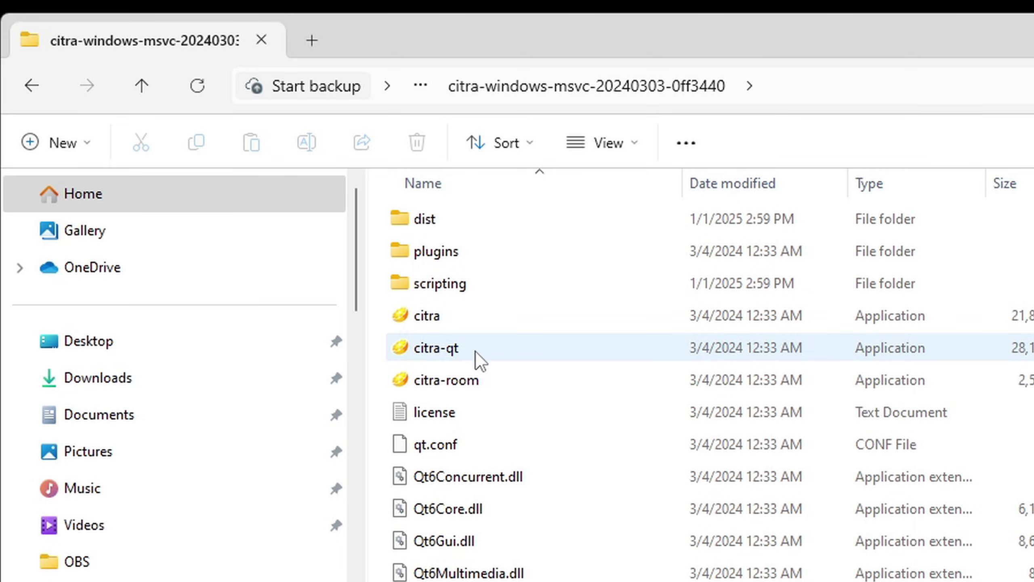
Step: Launch citra-qt and load the Super Street Fighter IV .3ds file from the desktop, allowing the emulator network access
{"action": "double_click", "coordinate": [469, 347]}
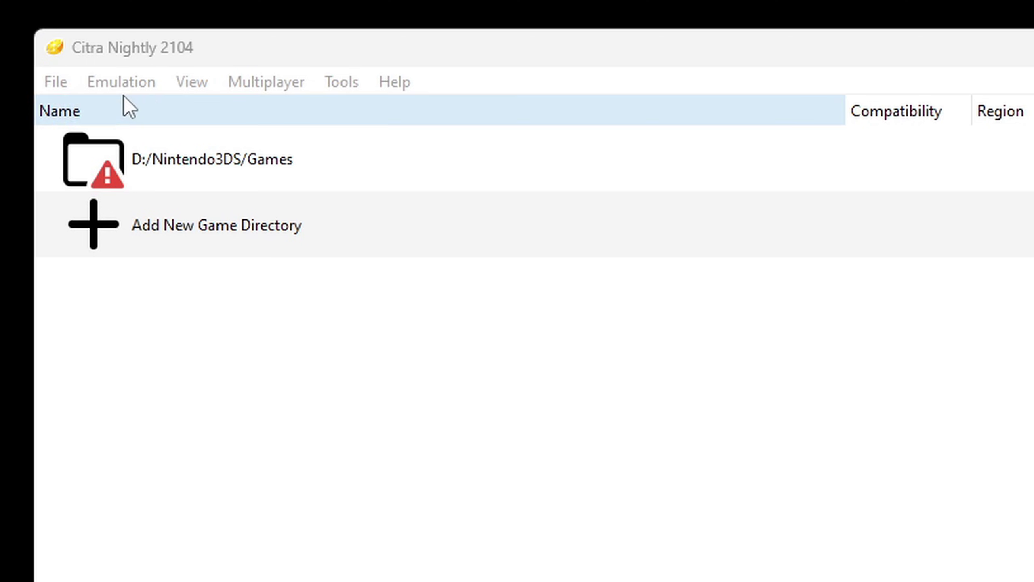
{"action": "left_click", "coordinate": [65, 84]}
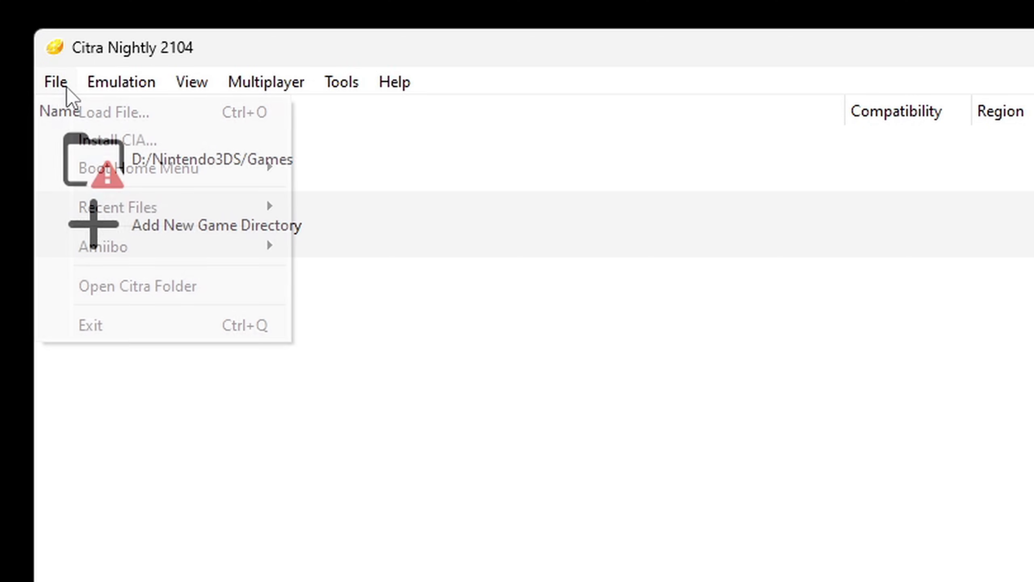
{"action": "left_click", "coordinate": [98, 115]}
{"action": "left_click", "coordinate": [65, 209]}
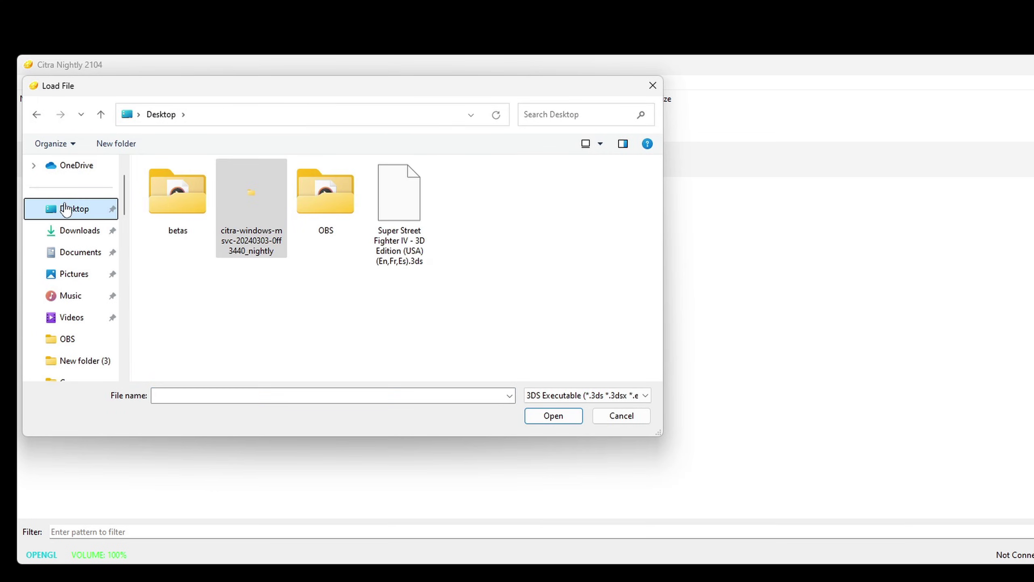
{"action": "double_click", "coordinate": [397, 183]}
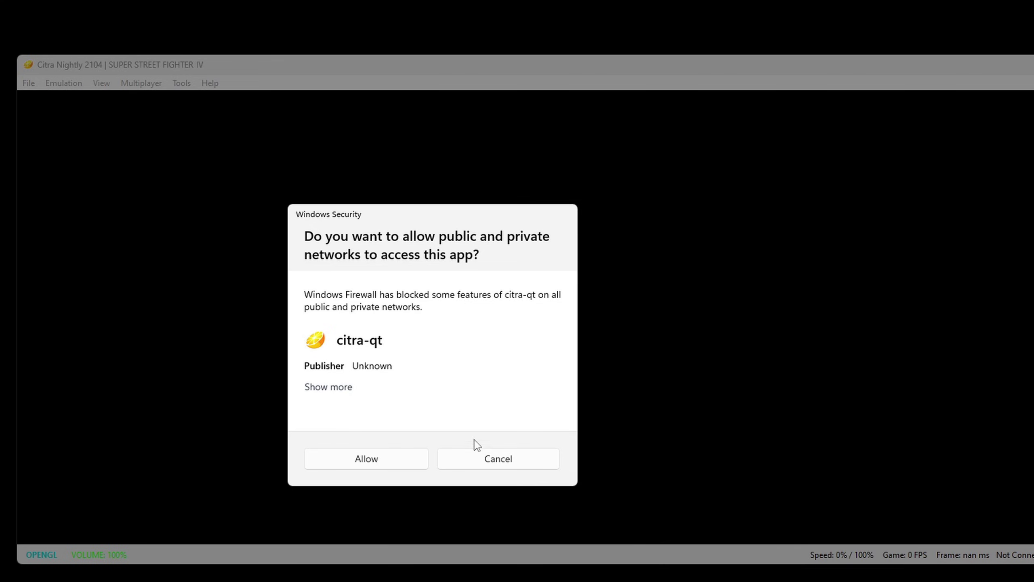
{"action": "left_click", "coordinate": [366, 459]}
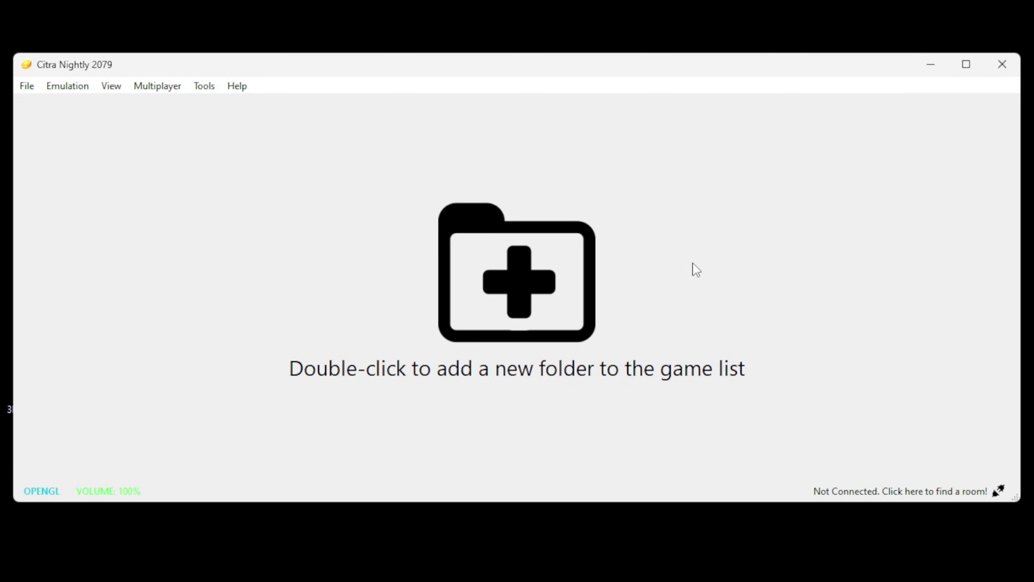
Step: Add the 3DS Games folder on the desktop to the emulator's game list
{"action": "double_click", "coordinate": [501, 301]}
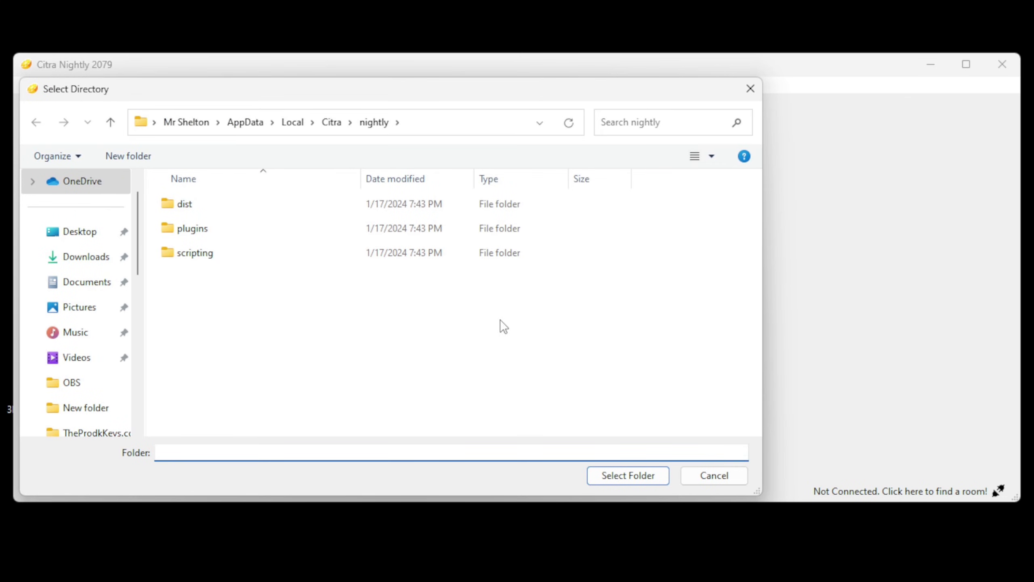
{"action": "left_click", "coordinate": [85, 235]}
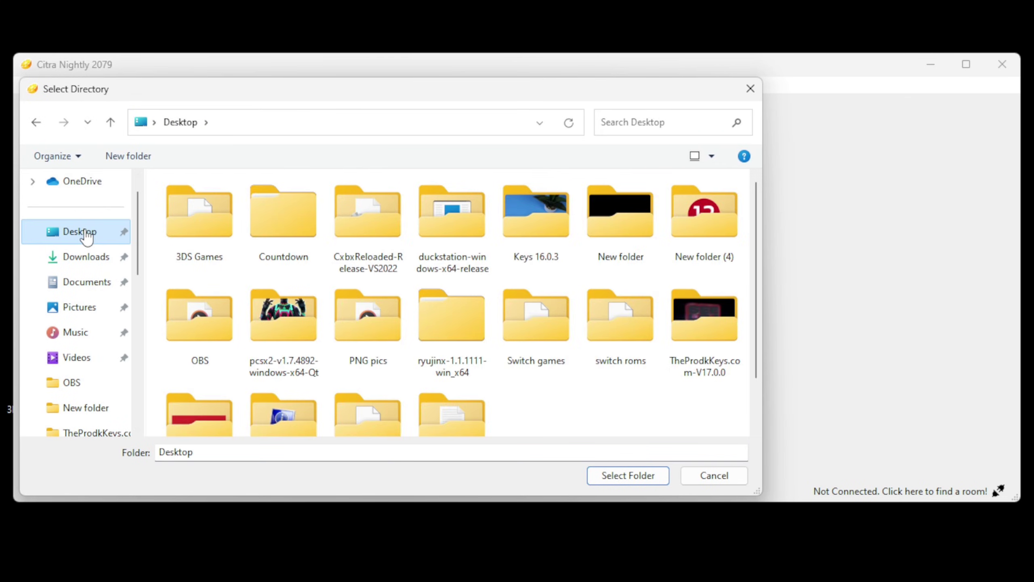
{"action": "double_click", "coordinate": [218, 218]}
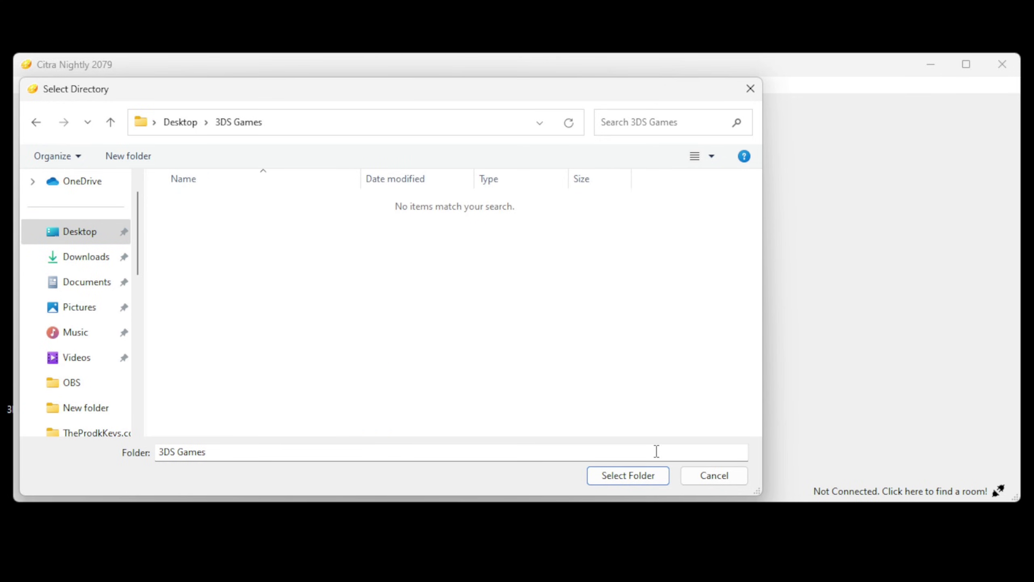
{"action": "left_click", "coordinate": [639, 477]}
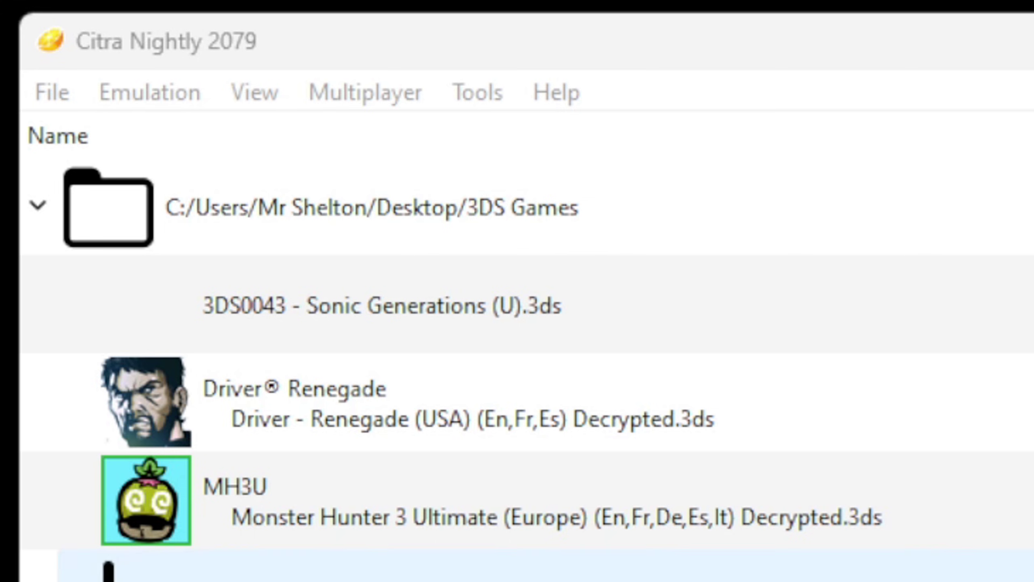
Step: Set the internal resolution in the graphics configuration to 6x Native (2400x1440) and open the screen layout options
{"action": "left_click", "coordinate": [173, 98]}
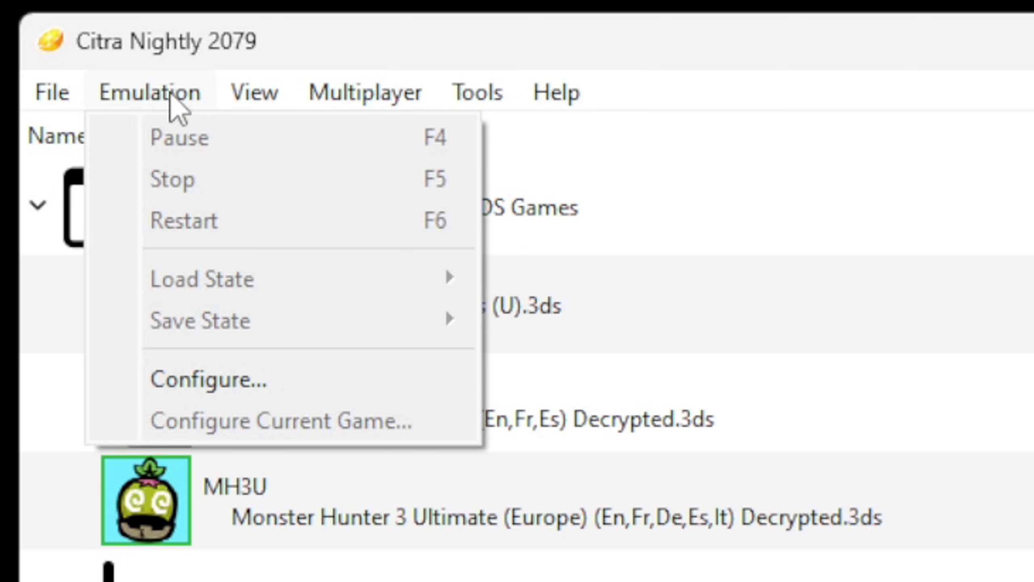
{"action": "left_click", "coordinate": [147, 381]}
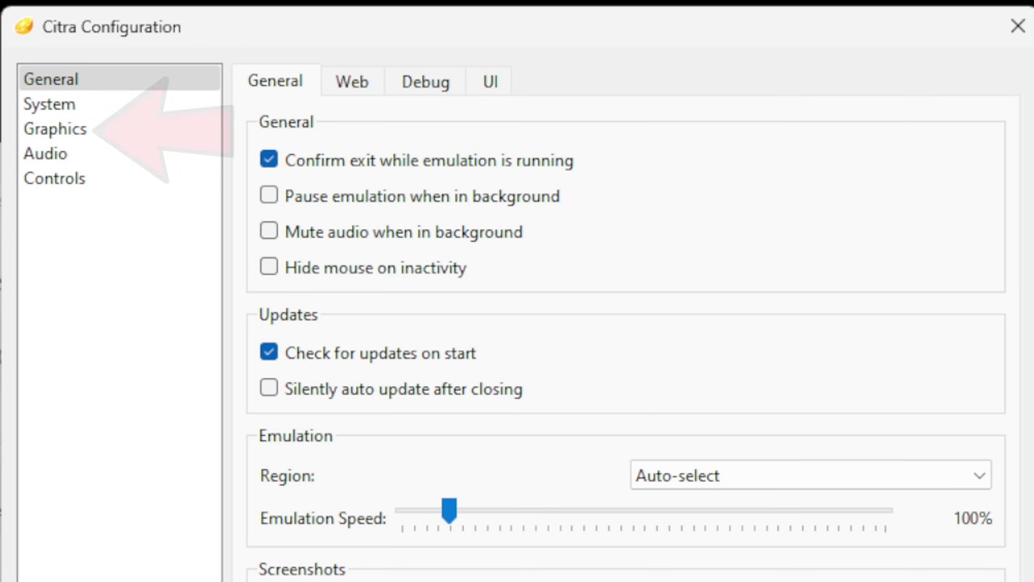
{"action": "left_click", "coordinate": [38, 135]}
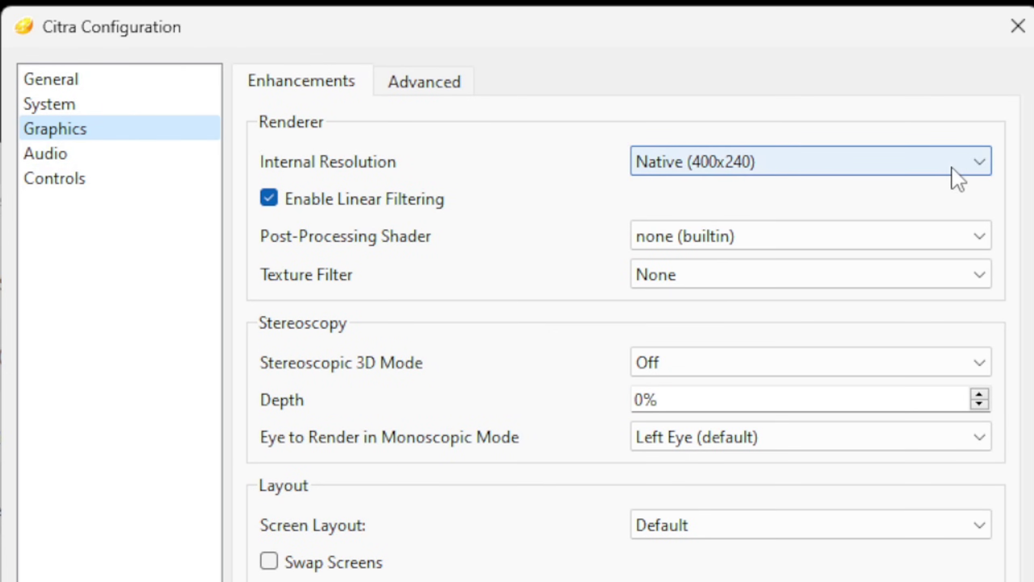
{"action": "left_click", "coordinate": [981, 162]}
{"action": "scroll", "coordinate": [972, 279], "scroll_direction": "down", "scroll_amount": 1}
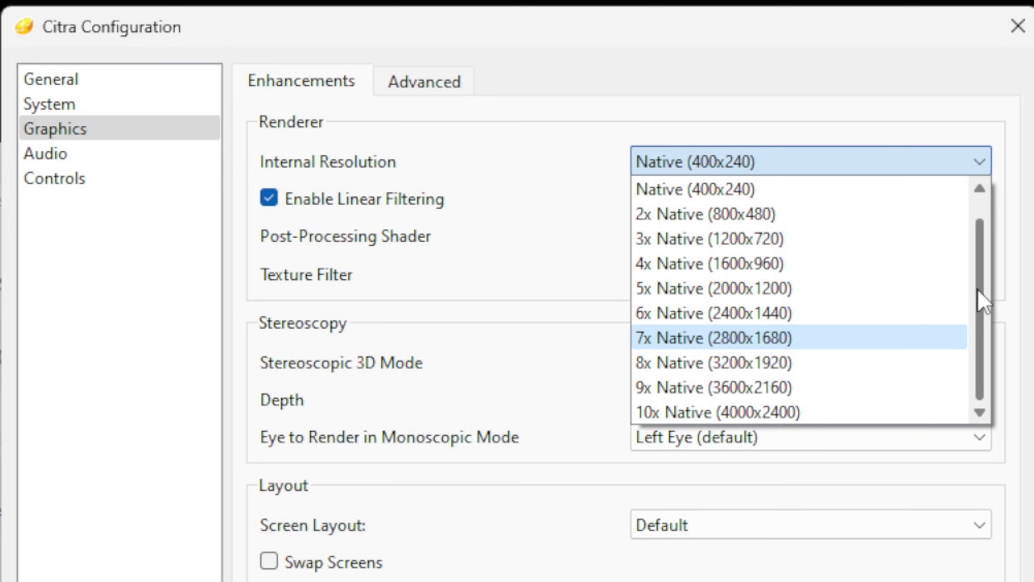
{"action": "left_click", "coordinate": [789, 311]}
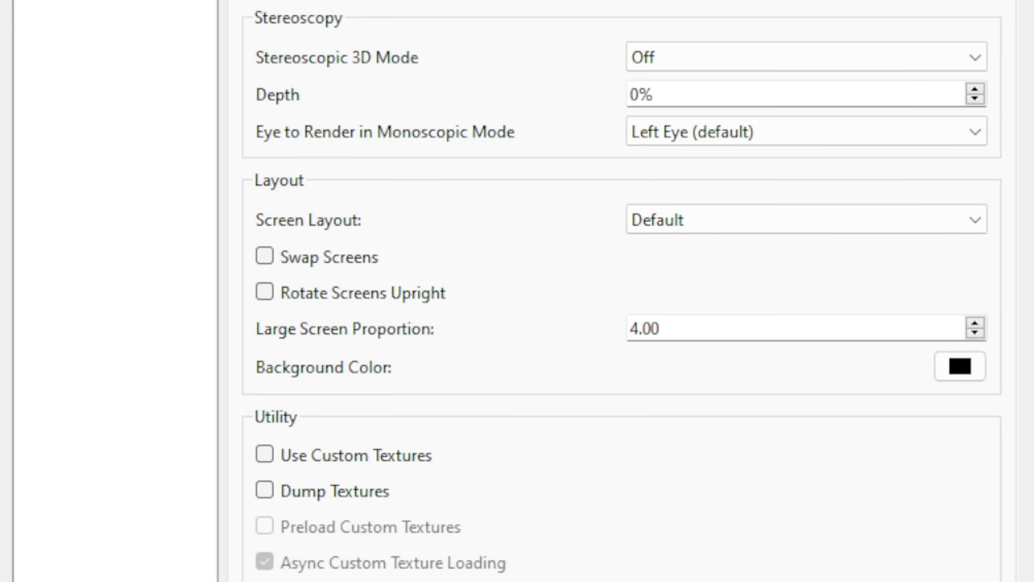
{"action": "left_click", "coordinate": [977, 223]}
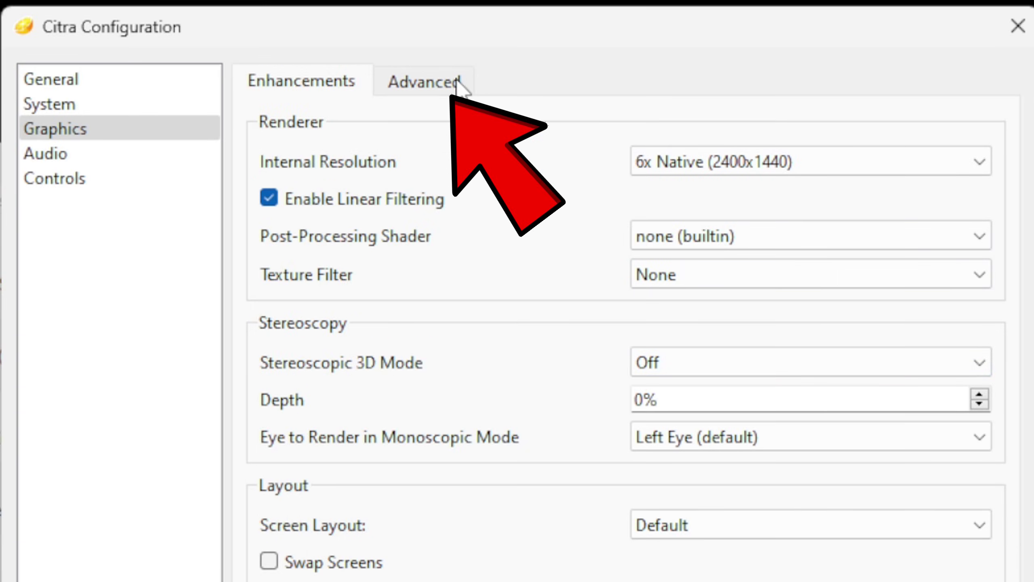
Step: Set the graphics API to Vulkan with the NVIDIA GeForce RTX 3070 as the physical device
{"action": "left_click", "coordinate": [440, 80]}
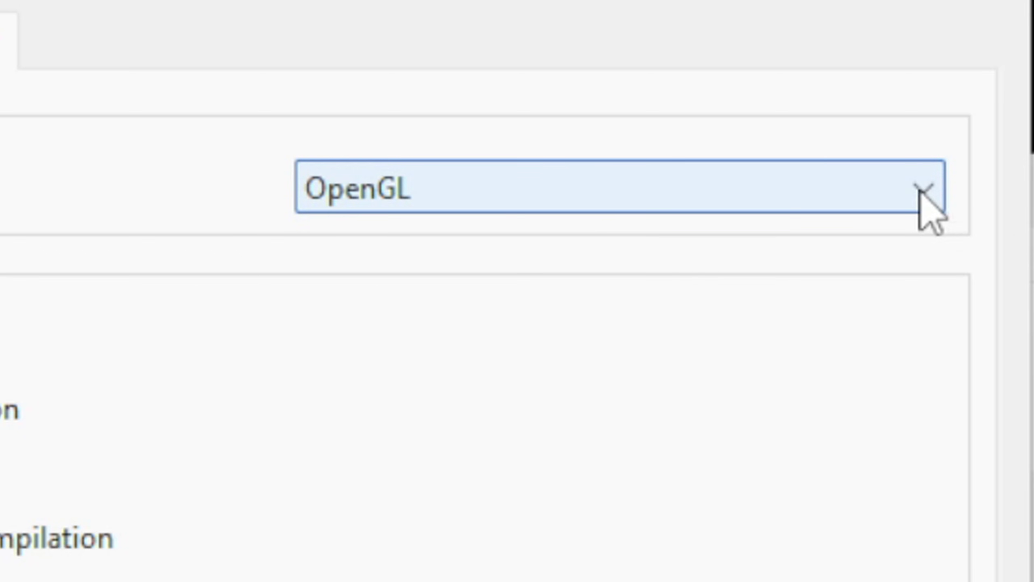
{"action": "left_click", "coordinate": [920, 190]}
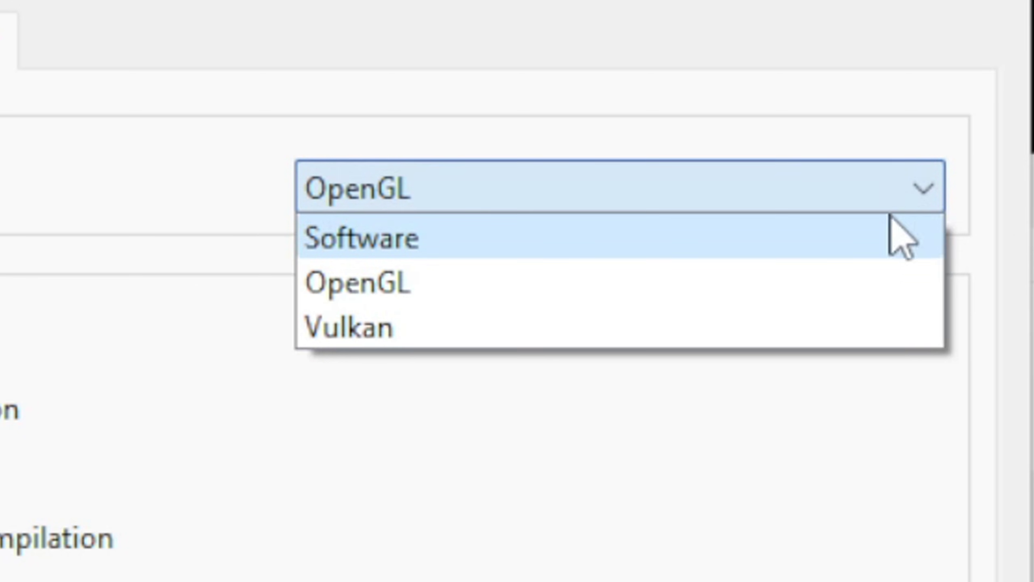
{"action": "left_click", "coordinate": [414, 329]}
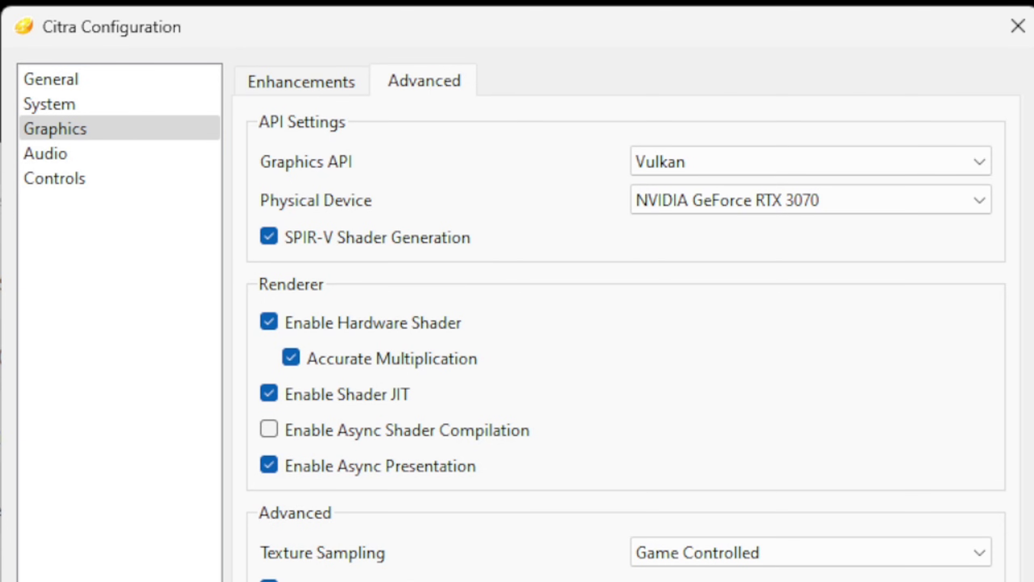
{"action": "left_click", "coordinate": [949, 206]}
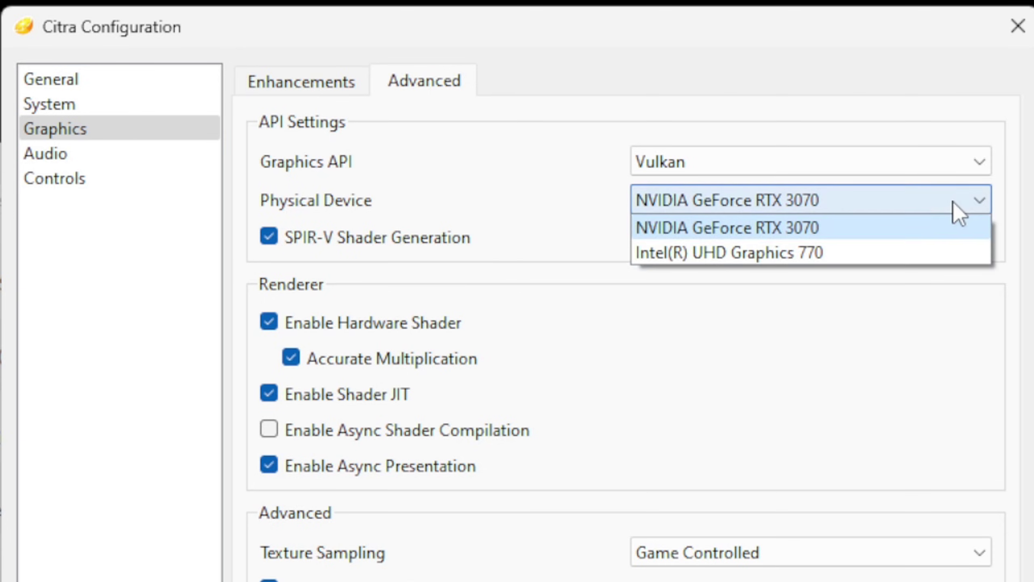
{"action": "left_click", "coordinate": [799, 227]}
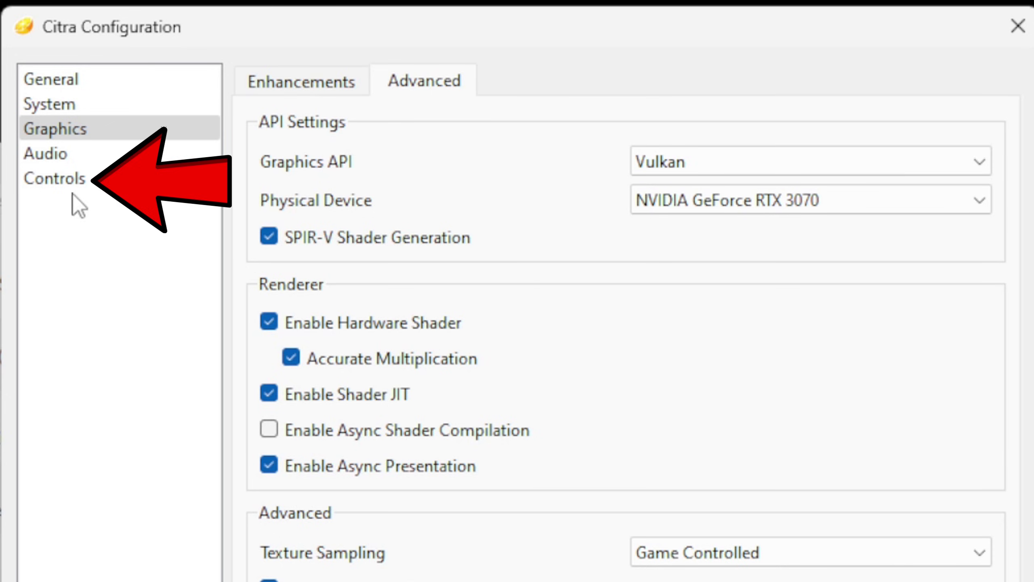
Step: Map the controller automatically in the controls configuration
{"action": "left_click", "coordinate": [67, 181]}
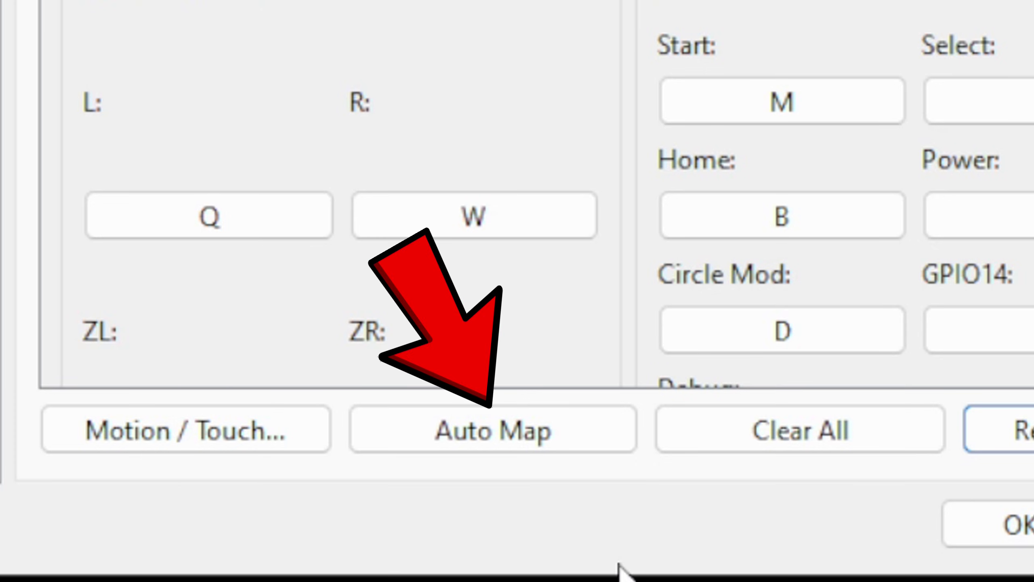
{"action": "left_click", "coordinate": [528, 442]}
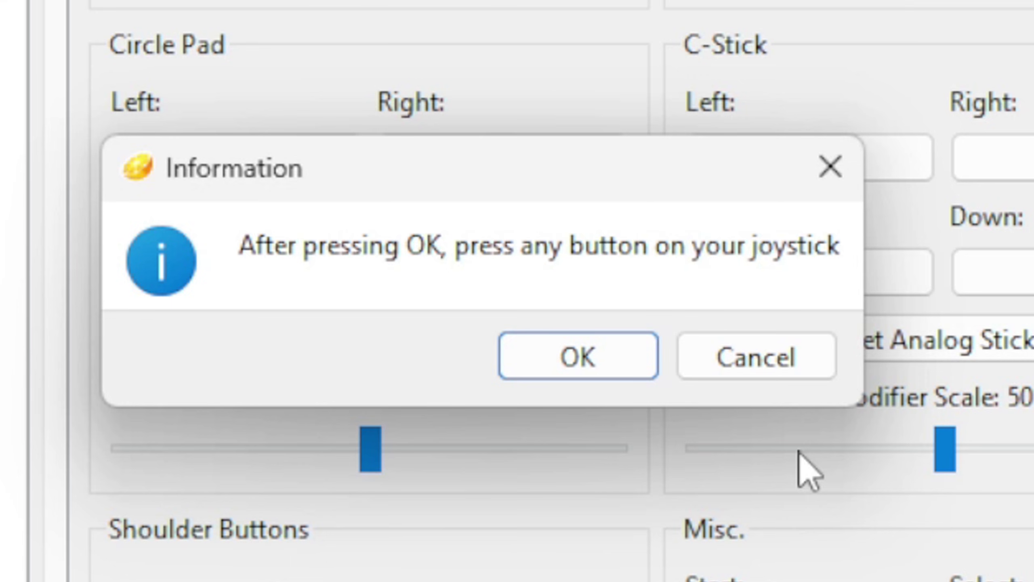
{"action": "left_click", "coordinate": [587, 364]}
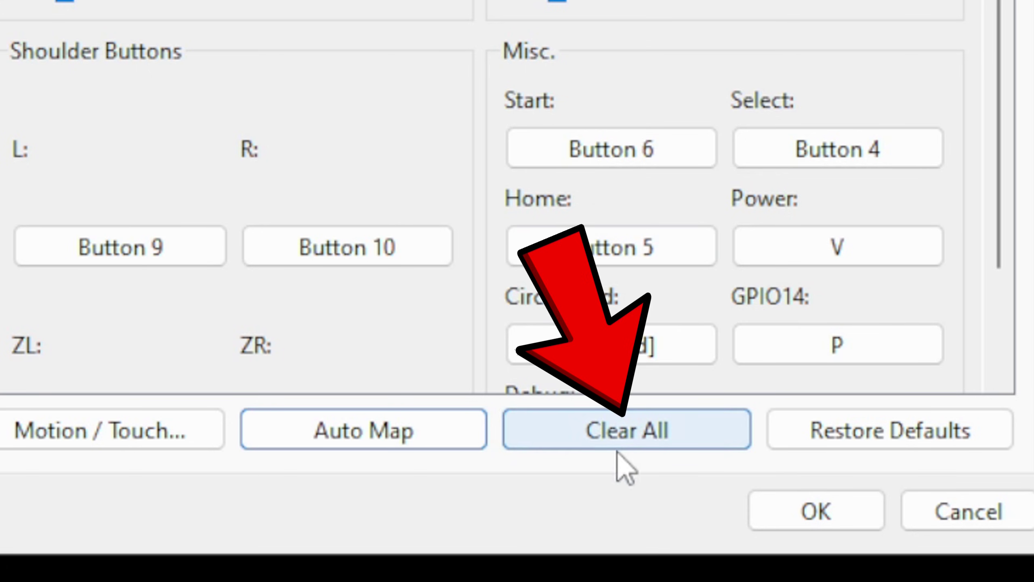
Step: Clear all input mappings and assign controller Button 1 to the A face button
{"action": "left_click", "coordinate": [651, 441]}
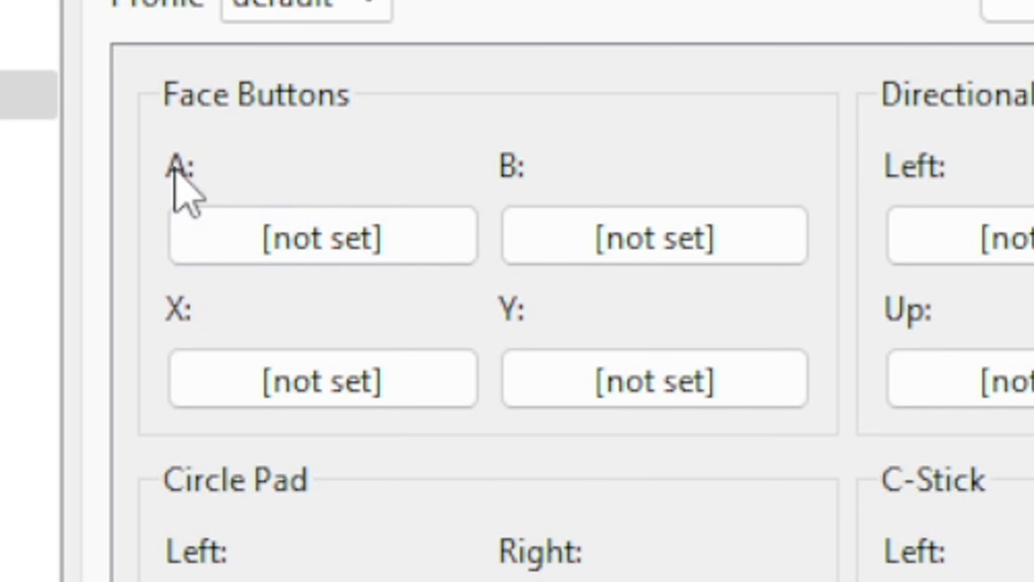
{"action": "left_click", "coordinate": [325, 237]}
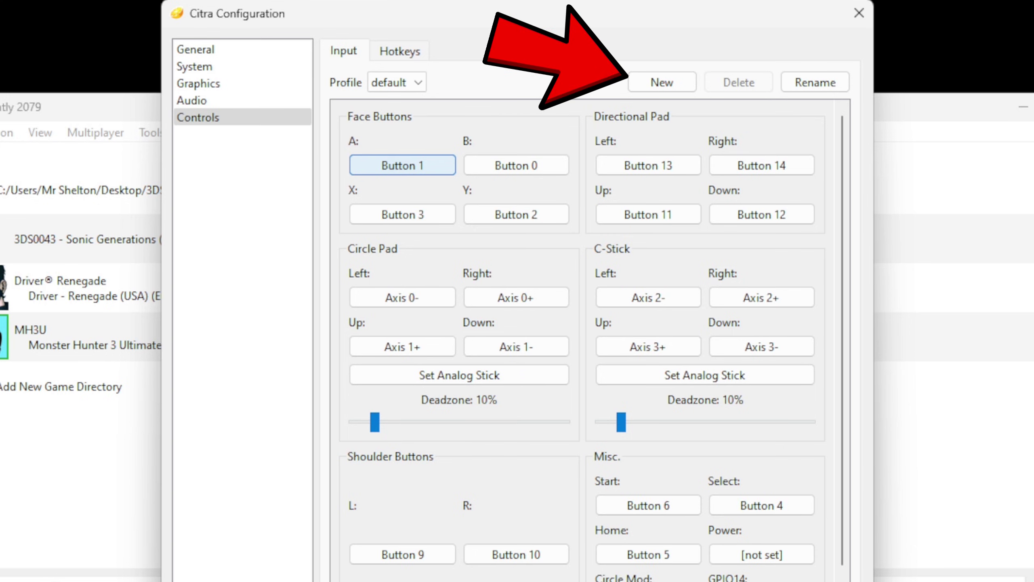
Step: Create a new input profile named p1 in the controls configuration and open the hotkey settings
{"action": "left_click", "coordinate": [661, 83]}
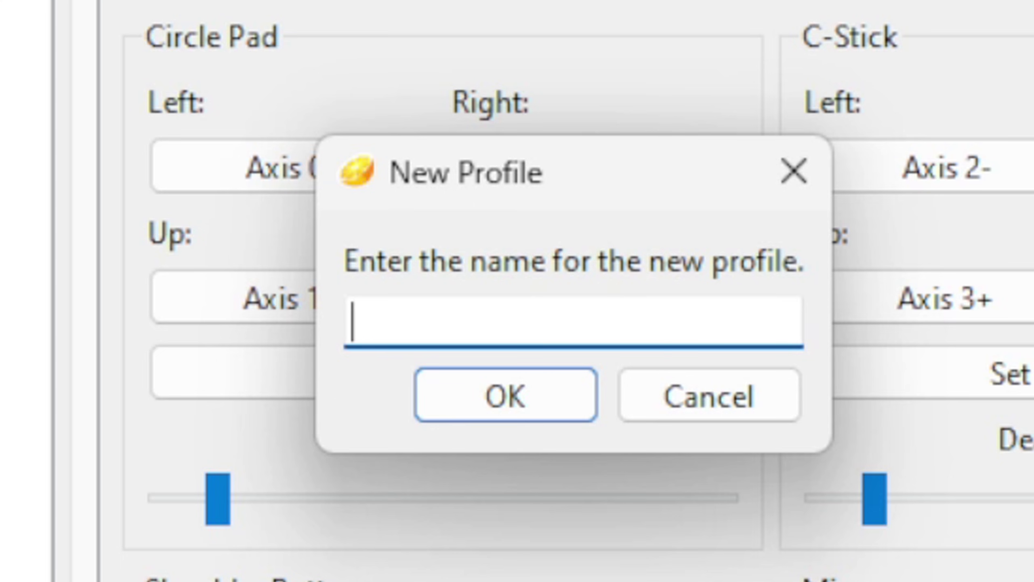
{"action": "type", "text": "p1"}
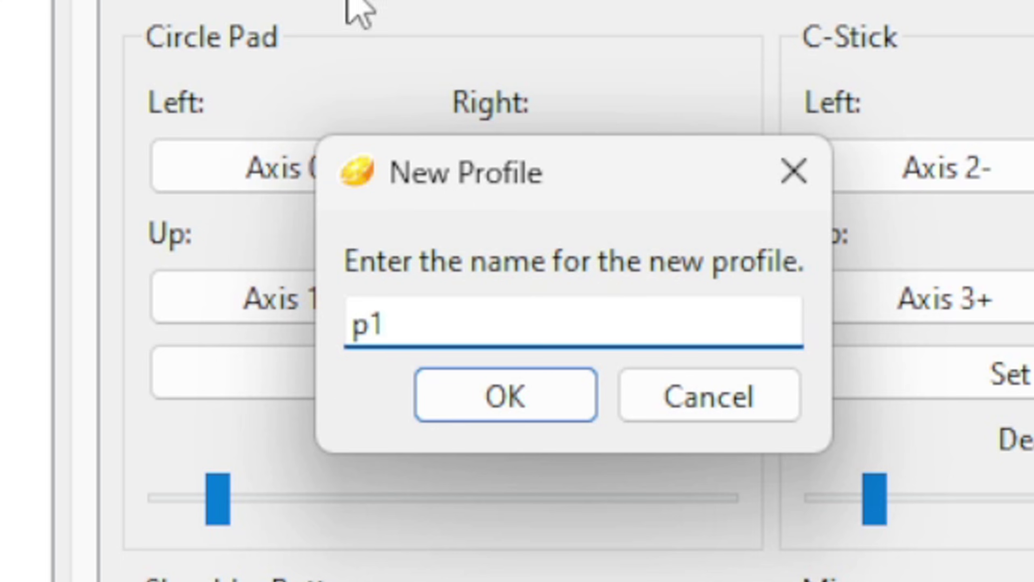
{"action": "left_click", "coordinate": [529, 397]}
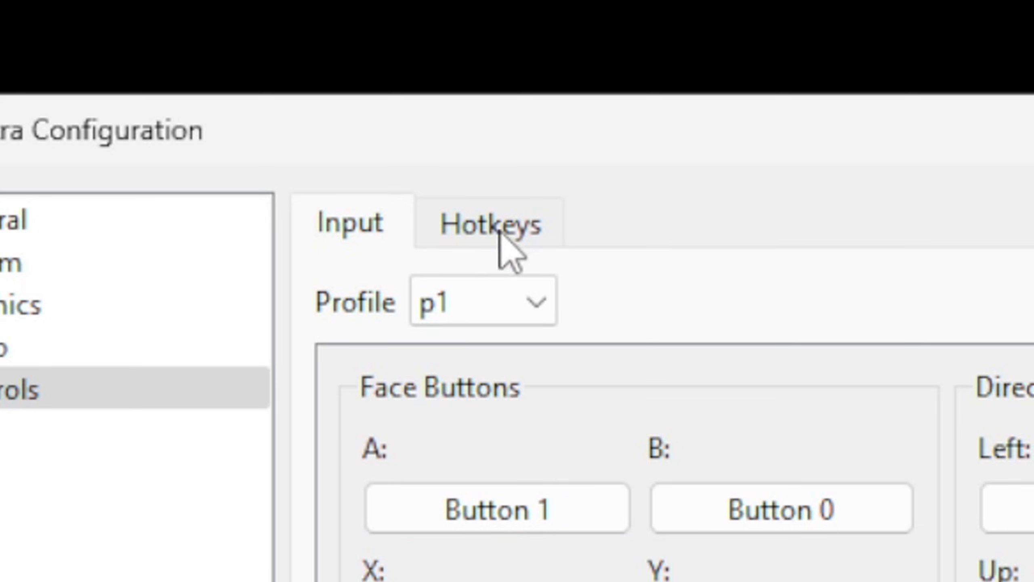
{"action": "left_click", "coordinate": [502, 230]}
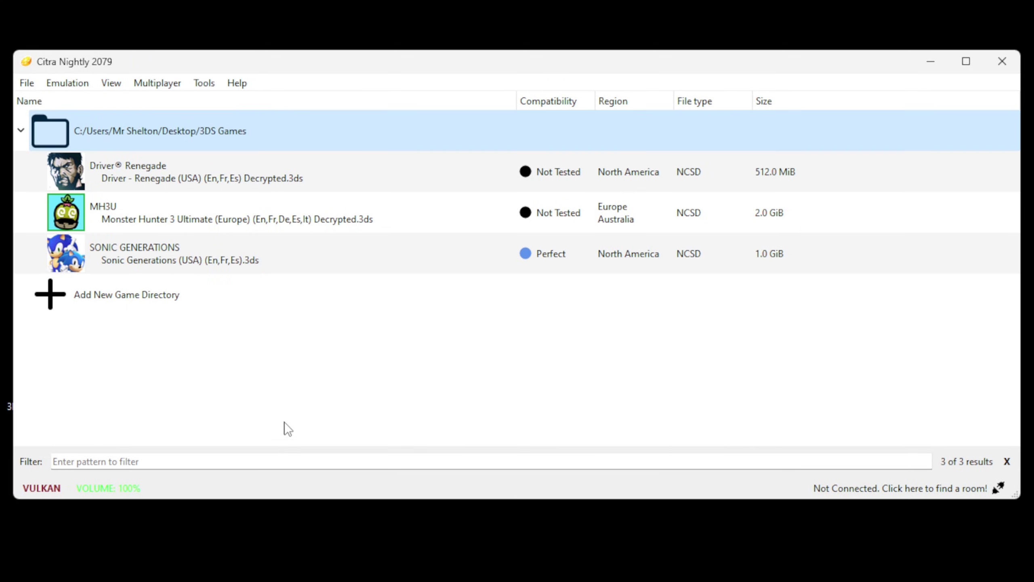
Step: Launch Sonic Generations from the game list and set the screen layout to Single Screen
{"action": "double_click", "coordinate": [136, 255]}
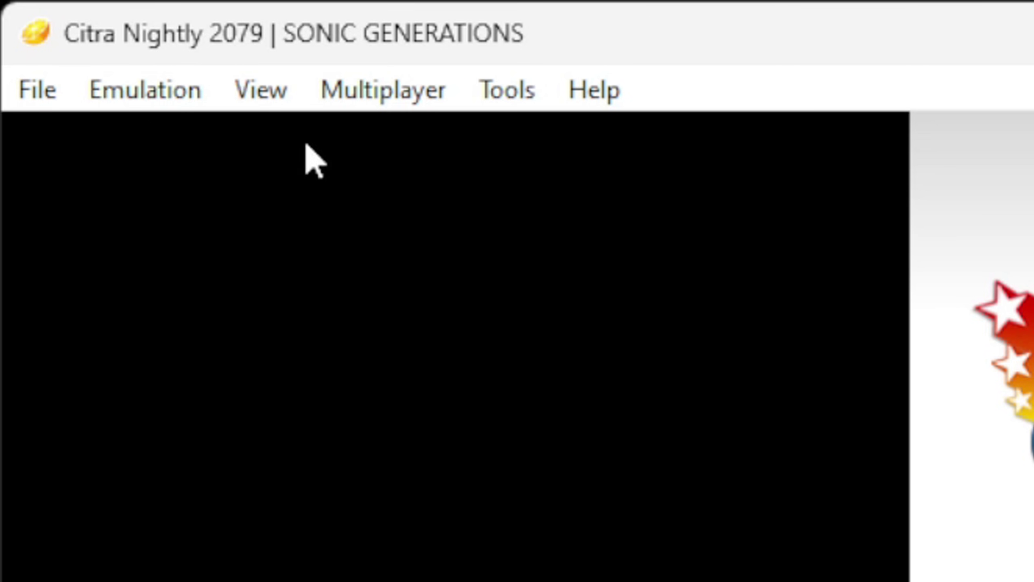
{"action": "left_click", "coordinate": [270, 102]}
{"action": "mouse_move", "coordinate": [294, 234]}
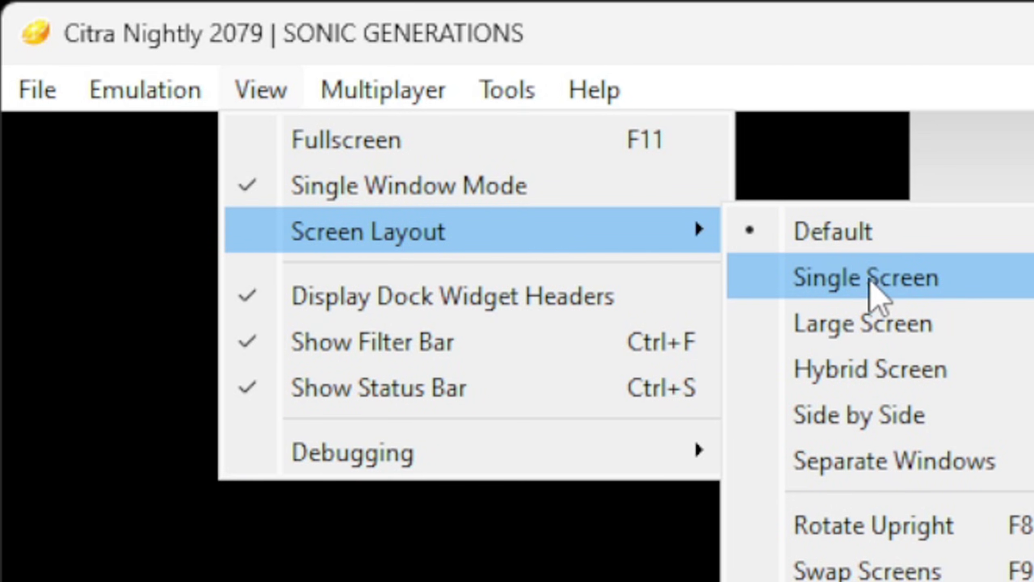
{"action": "left_click", "coordinate": [870, 282]}
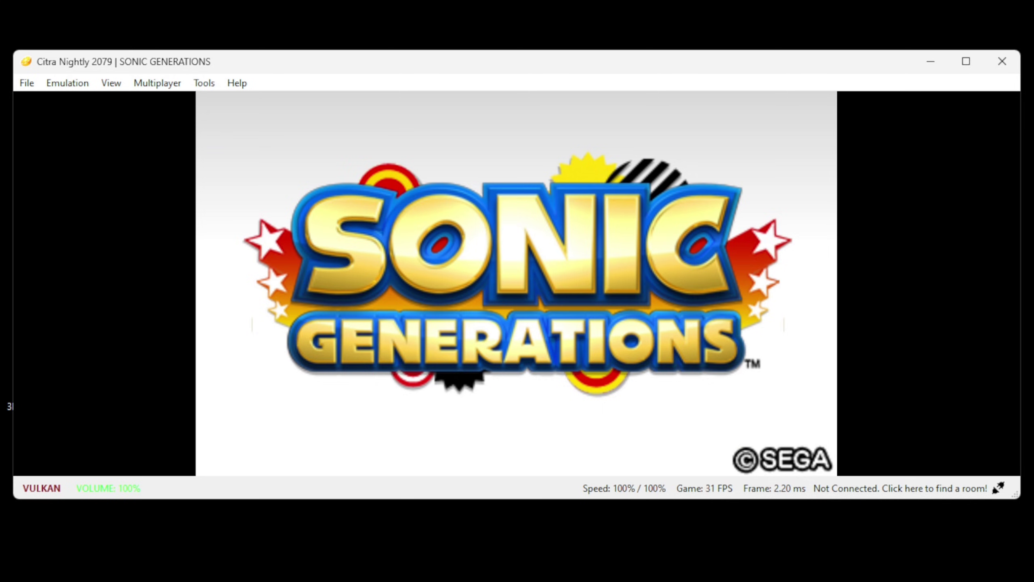
Step: Cycle the game's screen layout through Large Screen, Hybrid Screen, Side by Side and Separate Windows
{"action": "key", "text": "F10"}
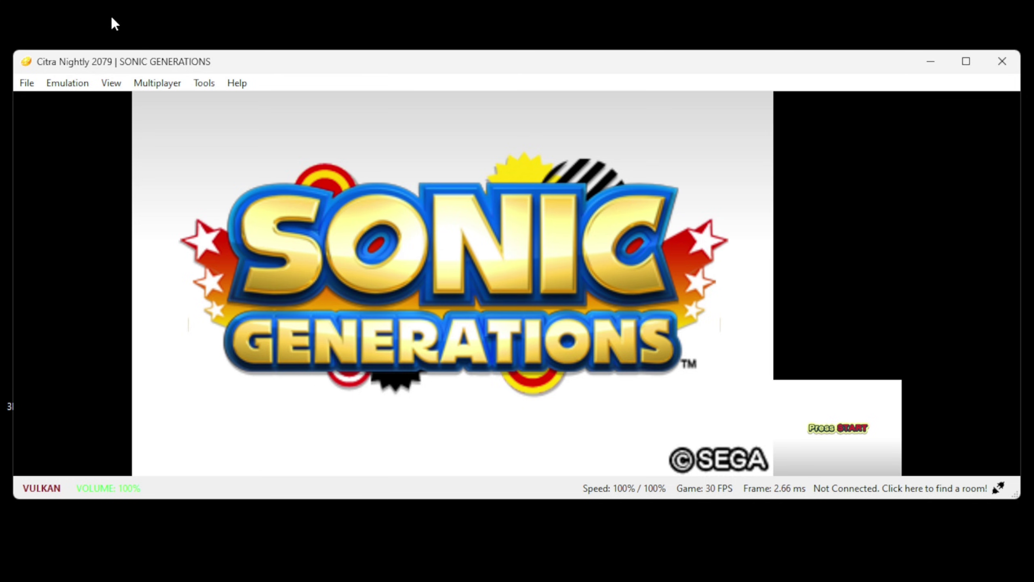
{"action": "key", "text": "F10"}
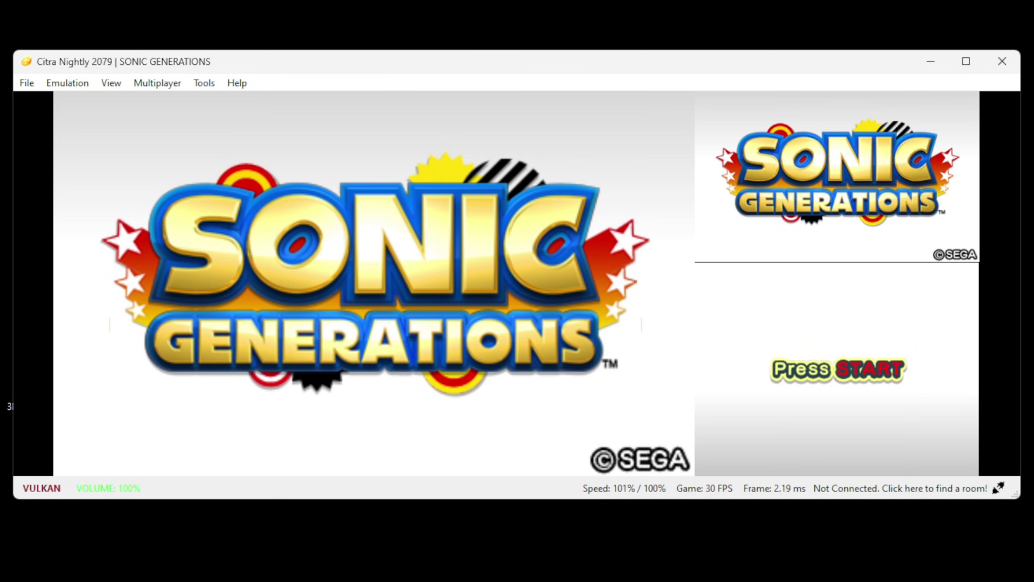
{"action": "key", "text": "F10"}
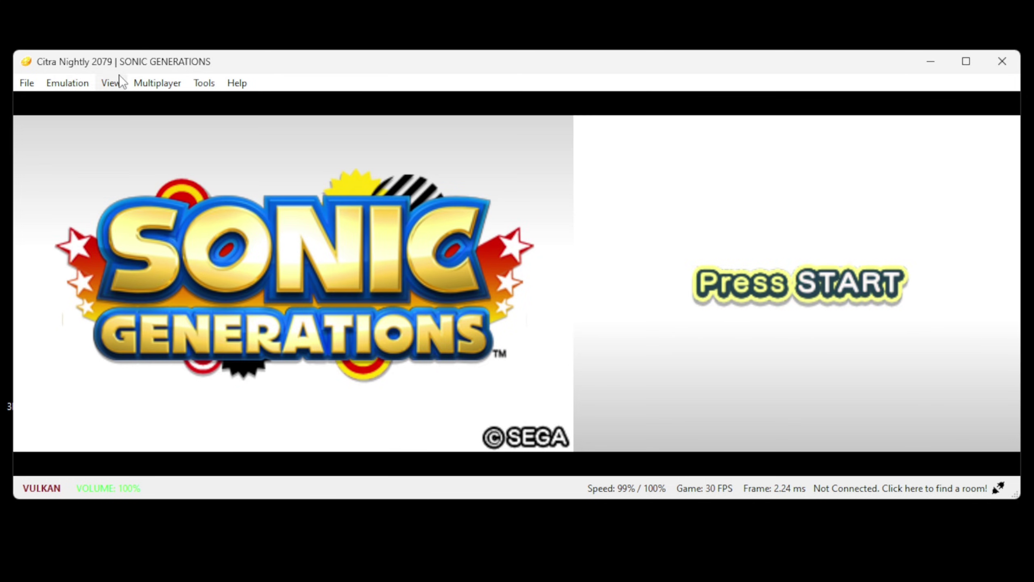
{"action": "key", "text": "F10"}
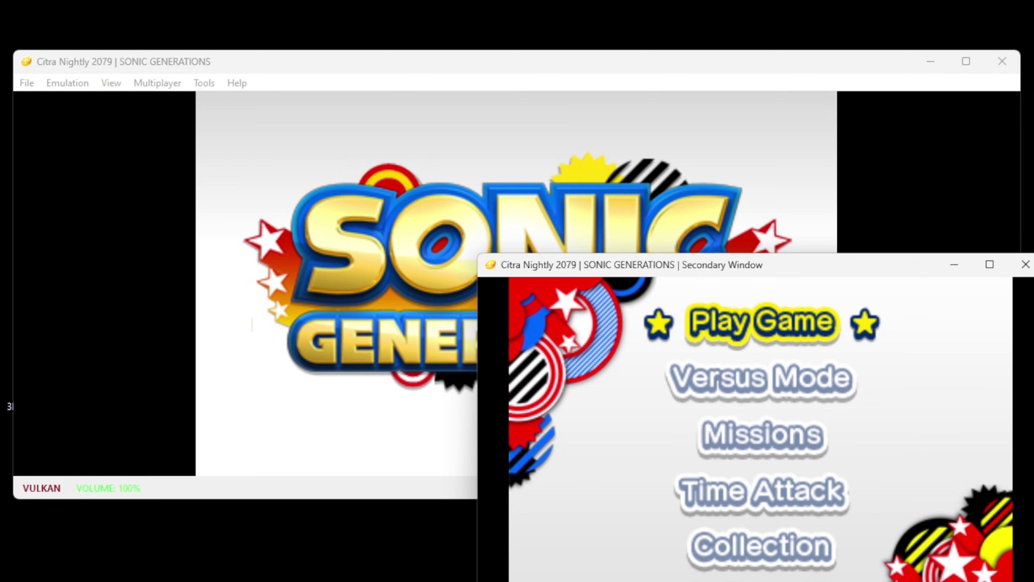
Step: Set the screen layout to Large Screen and switch the game to fullscreen
{"action": "left_click", "coordinate": [111, 83]}
{"action": "mouse_move", "coordinate": [118, 134]}
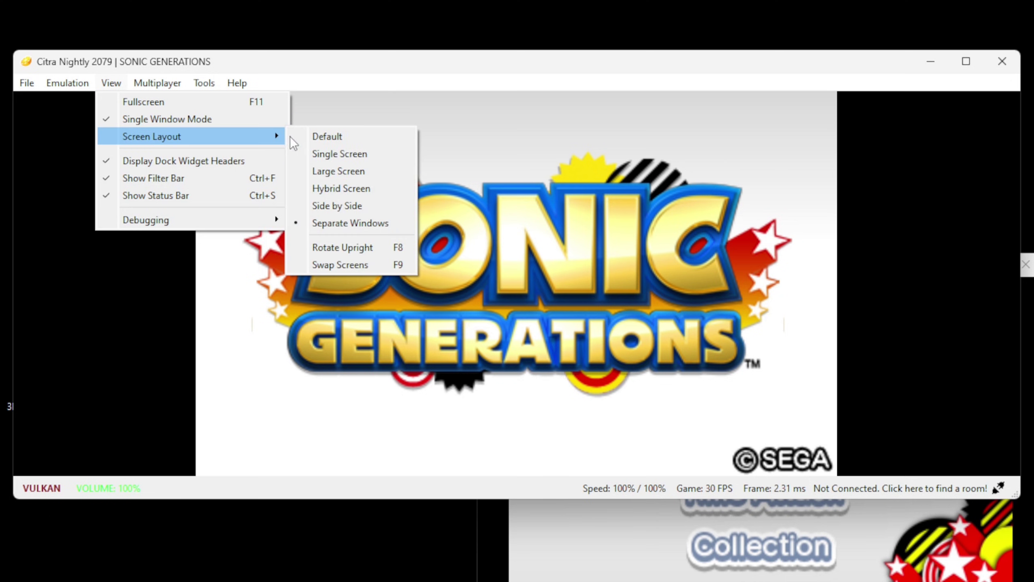
{"action": "left_click", "coordinate": [333, 173]}
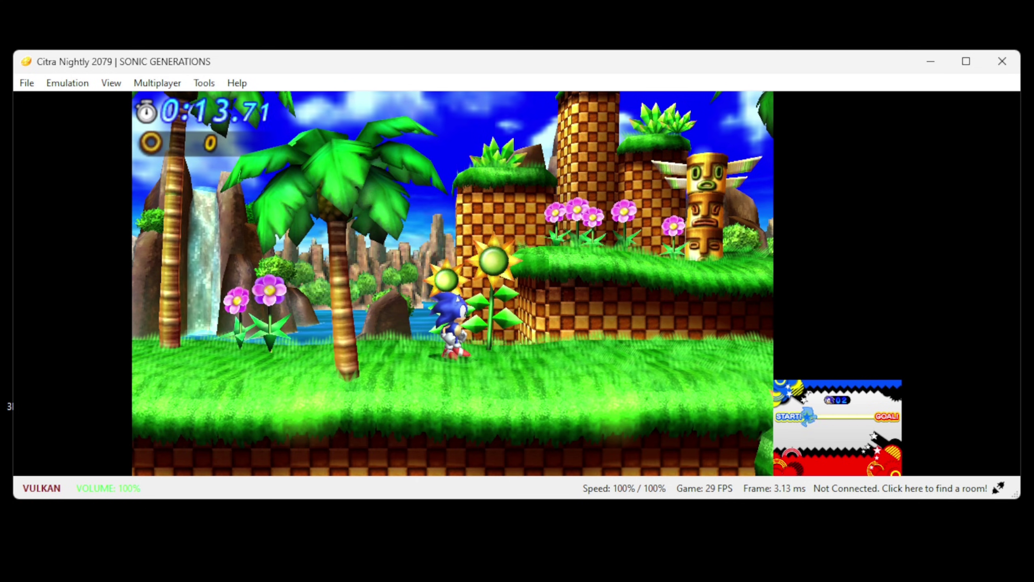
{"action": "key", "text": "F11"}
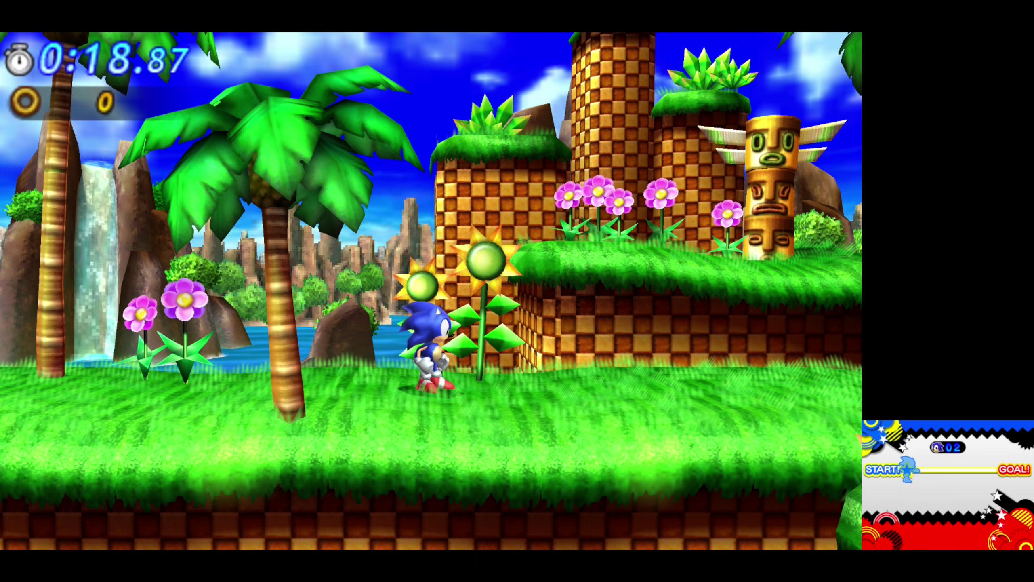
{"action": "key", "text": "Right"}
{"action": "key", "text": "x"}
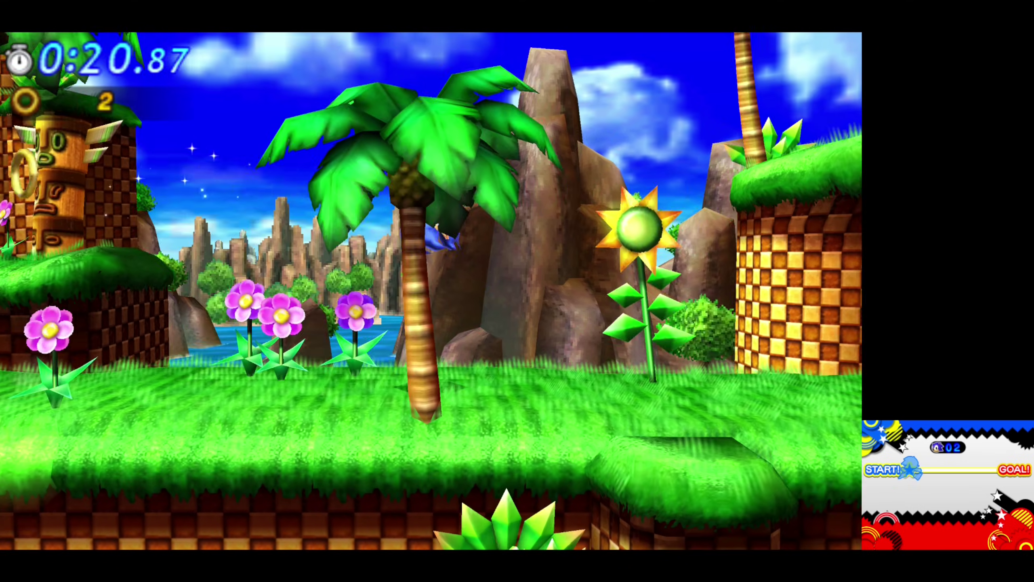
{"action": "key", "text": "Right"}
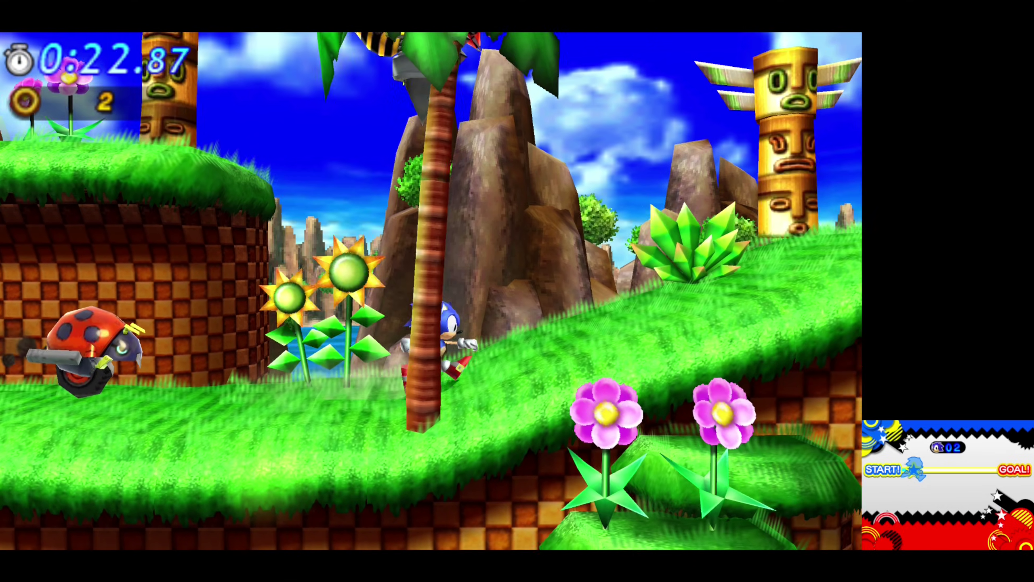
{"action": "key", "text": "Right"}
{"action": "key", "text": "x"}
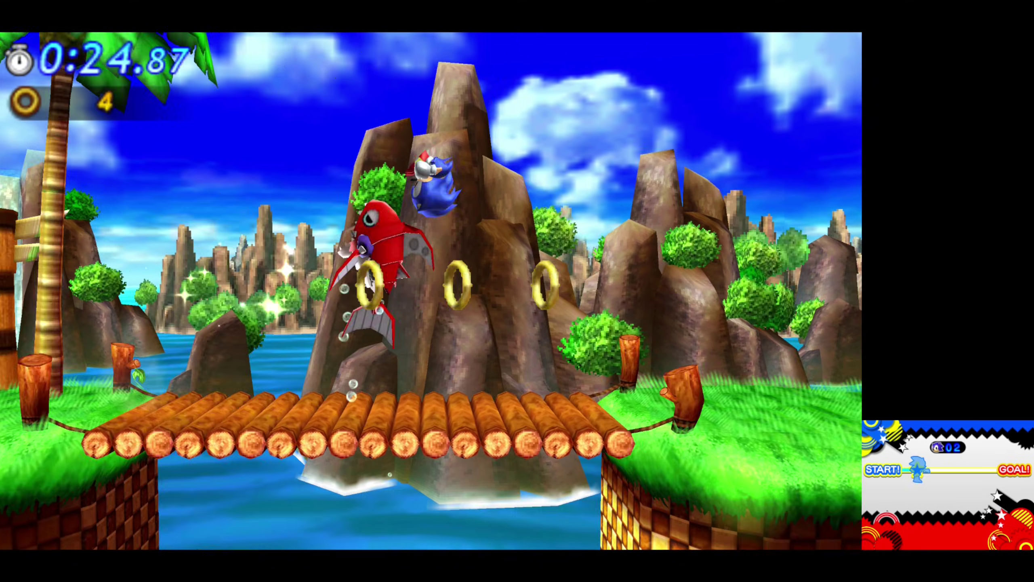
{"action": "key", "text": "Right"}
{"action": "key", "text": "x"}
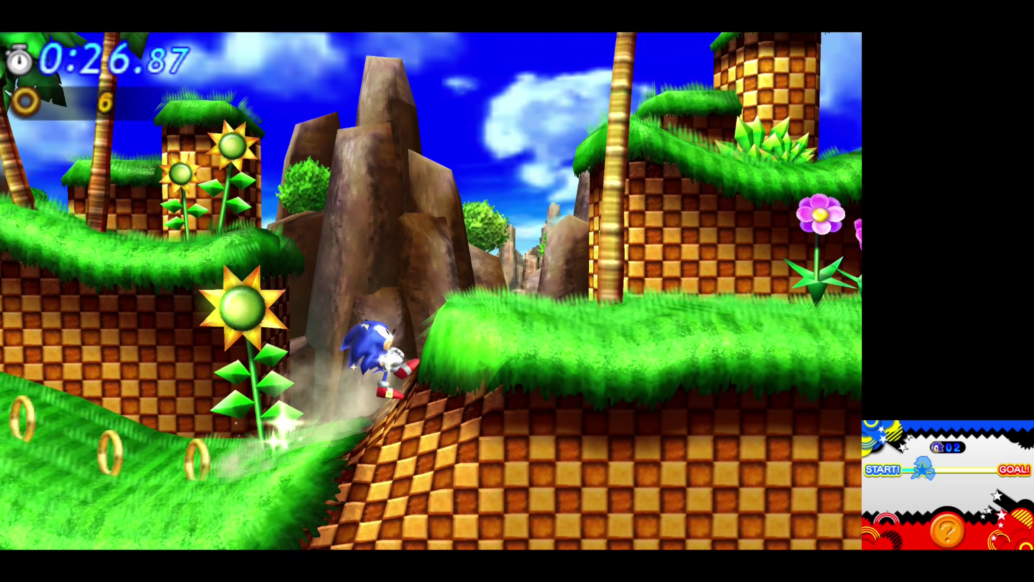
{"action": "key", "text": "Right"}
{"action": "key", "text": "x"}
{"action": "key", "text": "x"}
{"action": "key", "text": "Right"}
{"action": "key", "text": "x"}
{"action": "key", "text": "x"}
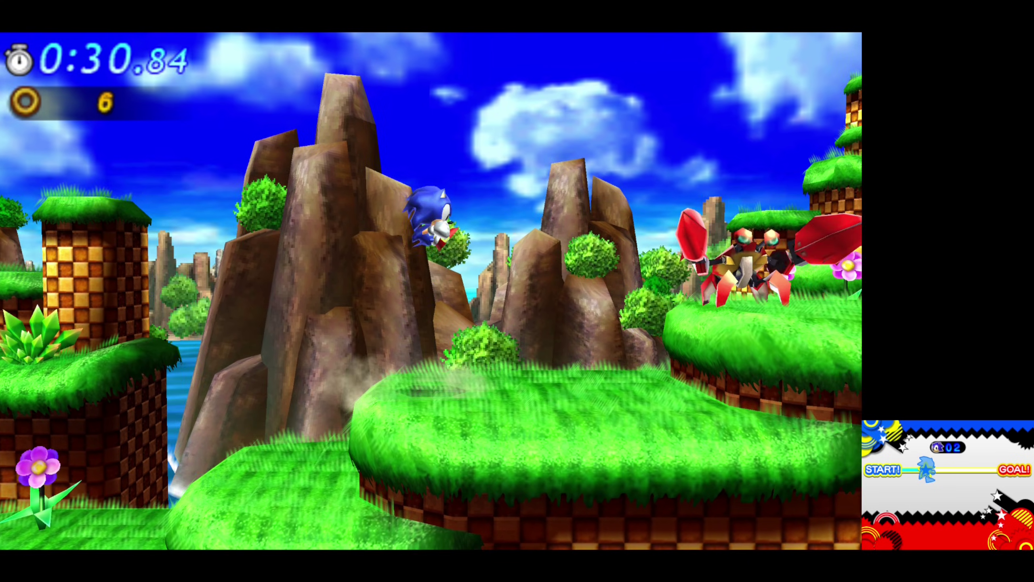
{"action": "key", "text": "Right"}
{"action": "key", "text": "x"}
{"action": "key", "text": "x"}
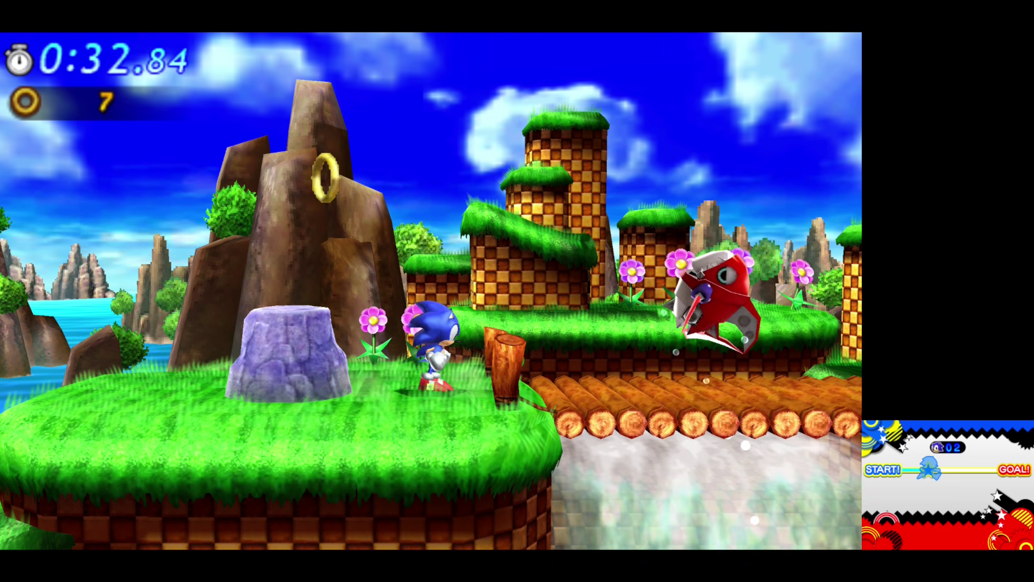
{"action": "key", "text": "Right"}
{"action": "key", "text": "x"}
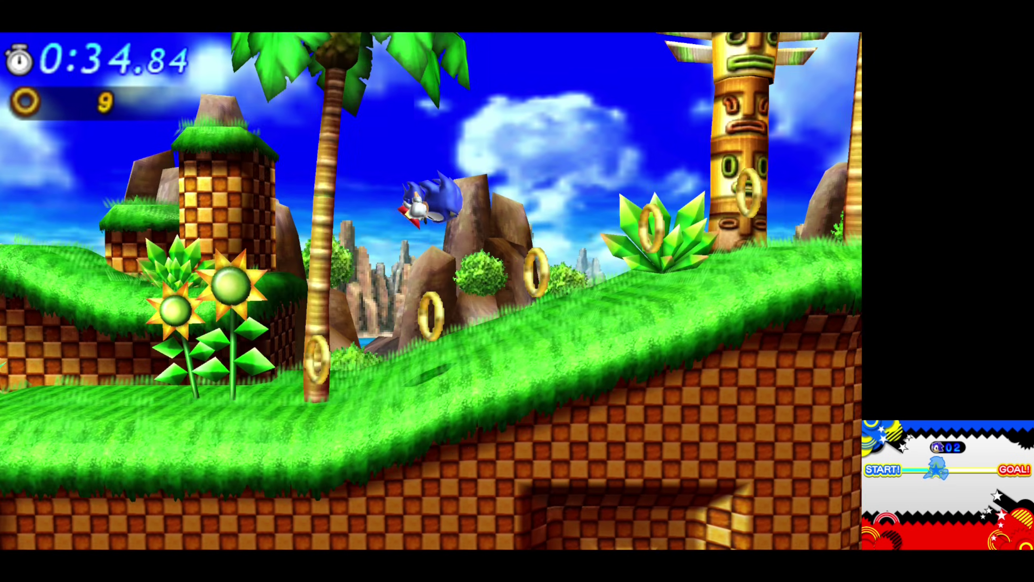